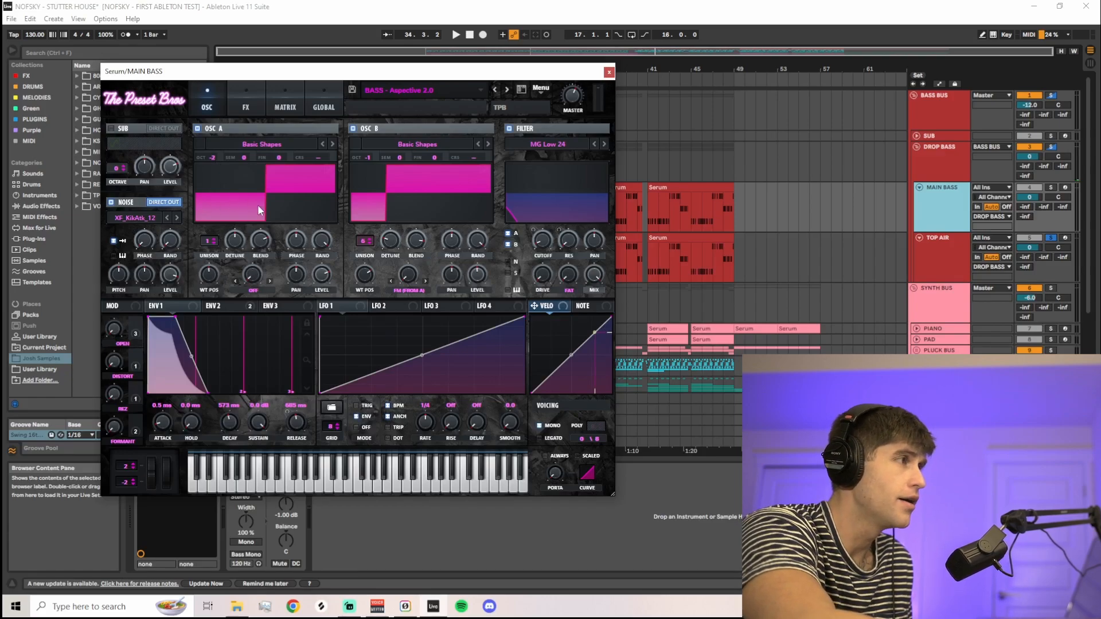
Examine the MAIN BASS patch's oscillator A and B levels, unison, detune, FM warp and noise settings.
{"action": "left_click", "coordinate": [320, 277]}
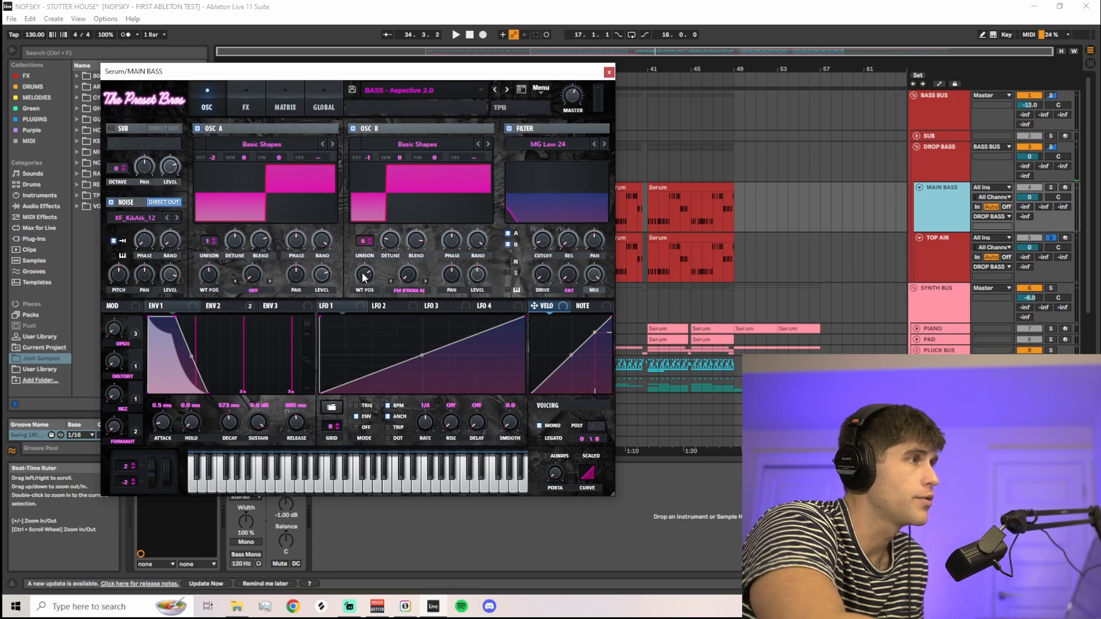
{"action": "mouse_move", "coordinate": [363, 275]}
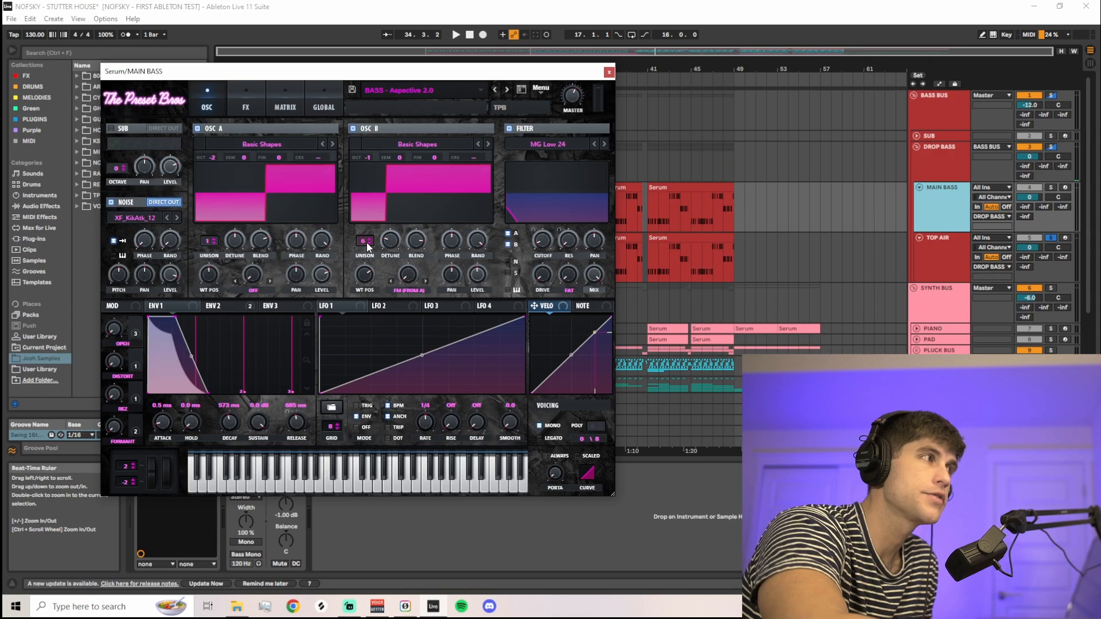
{"action": "left_click", "coordinate": [394, 240]}
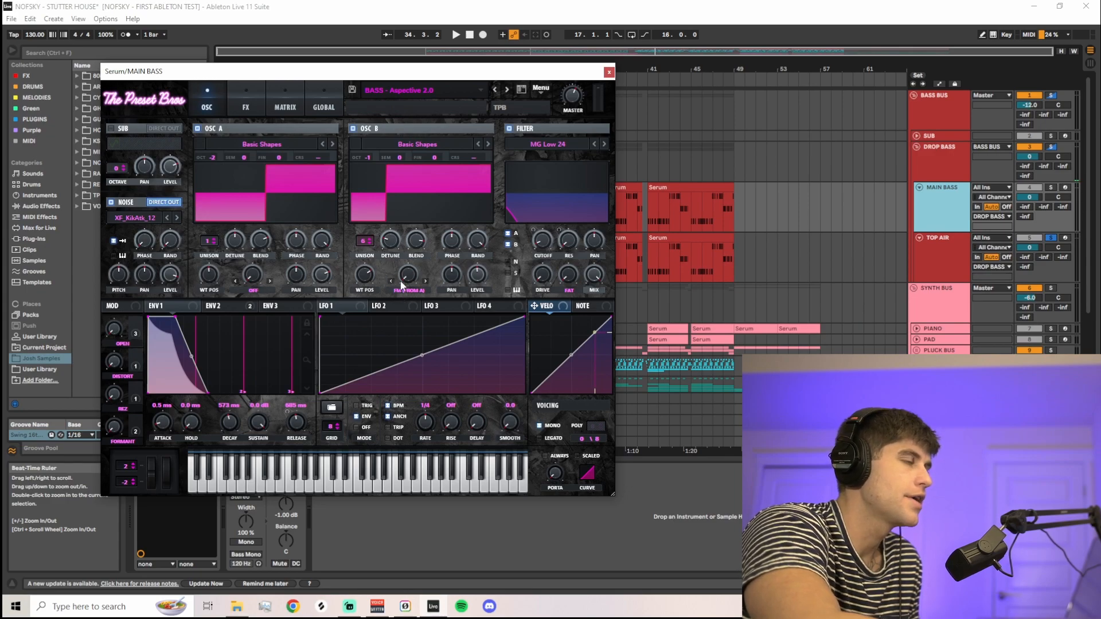
{"action": "left_click", "coordinate": [473, 274]}
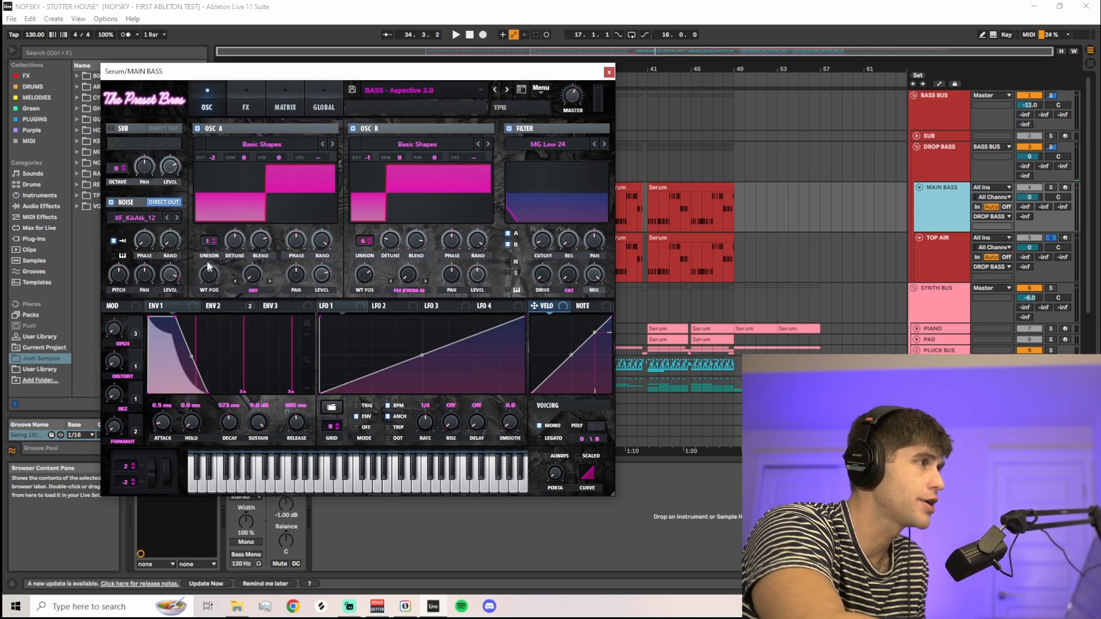
{"action": "mouse_move", "coordinate": [170, 282]}
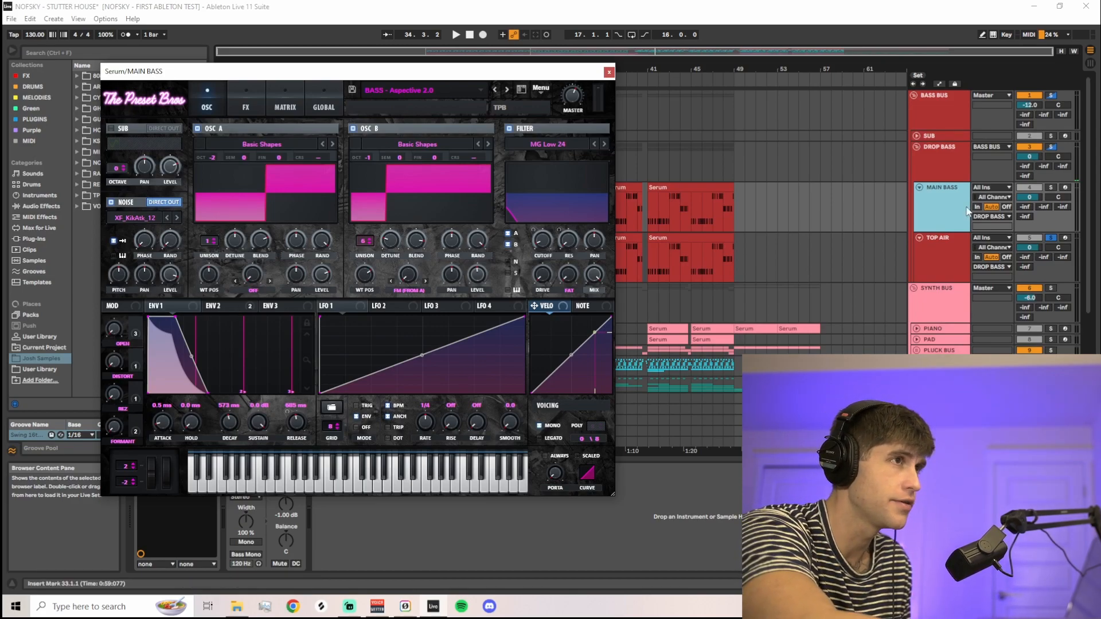
Solo the MAIN BASS track and audition the bass with the noise oscillator off and back on.
{"action": "left_click", "coordinate": [1051, 187]}
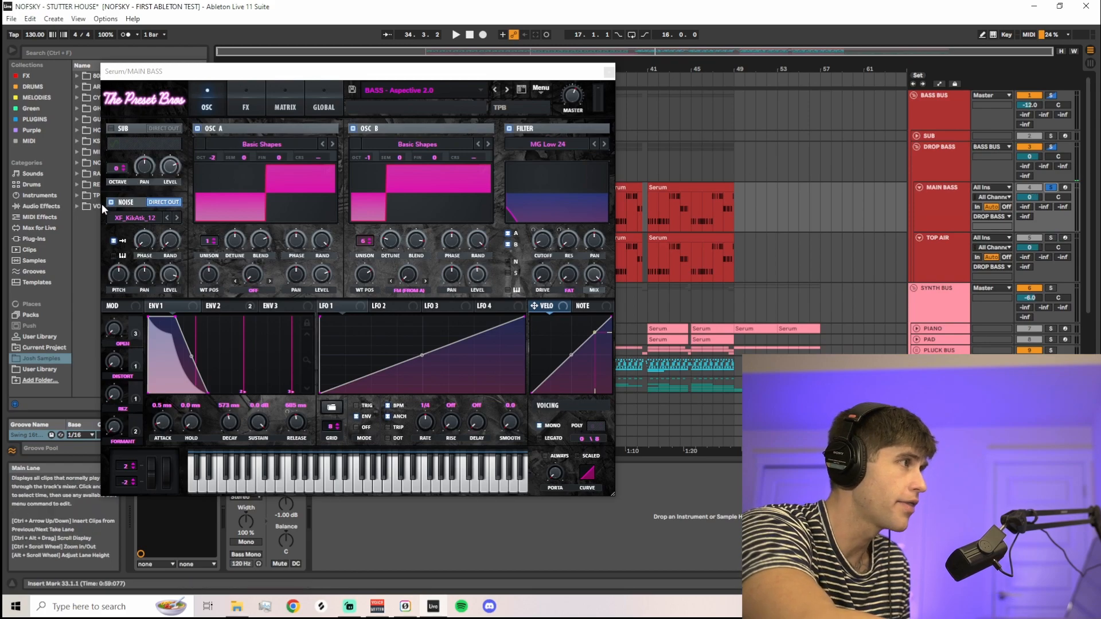
{"action": "left_click", "coordinate": [111, 203]}
{"action": "key", "text": "space"}
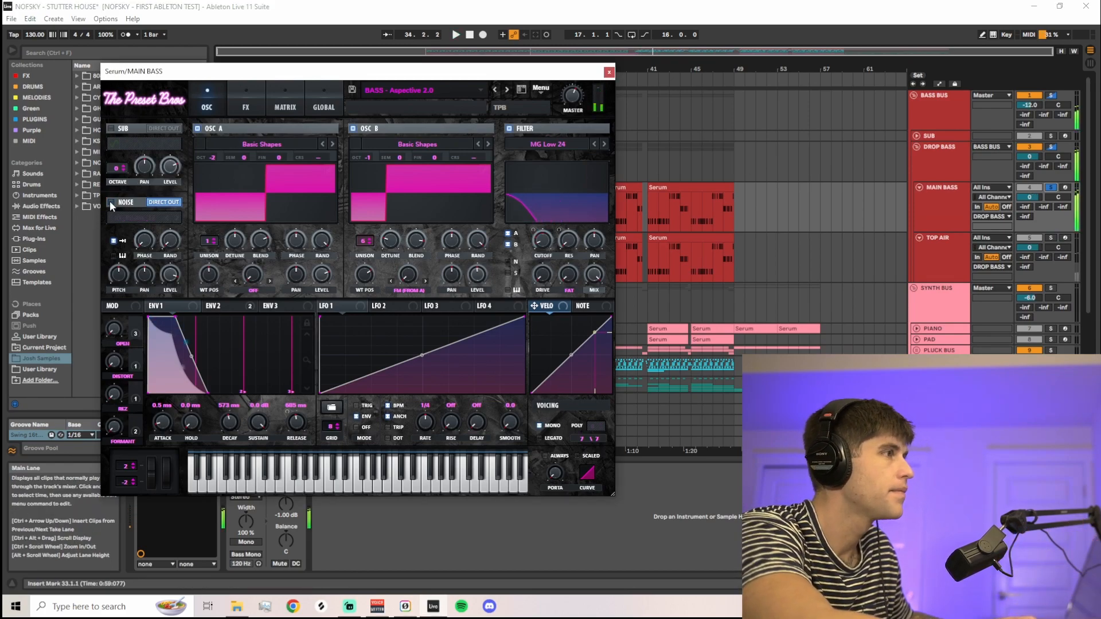
{"action": "left_click", "coordinate": [110, 202]}
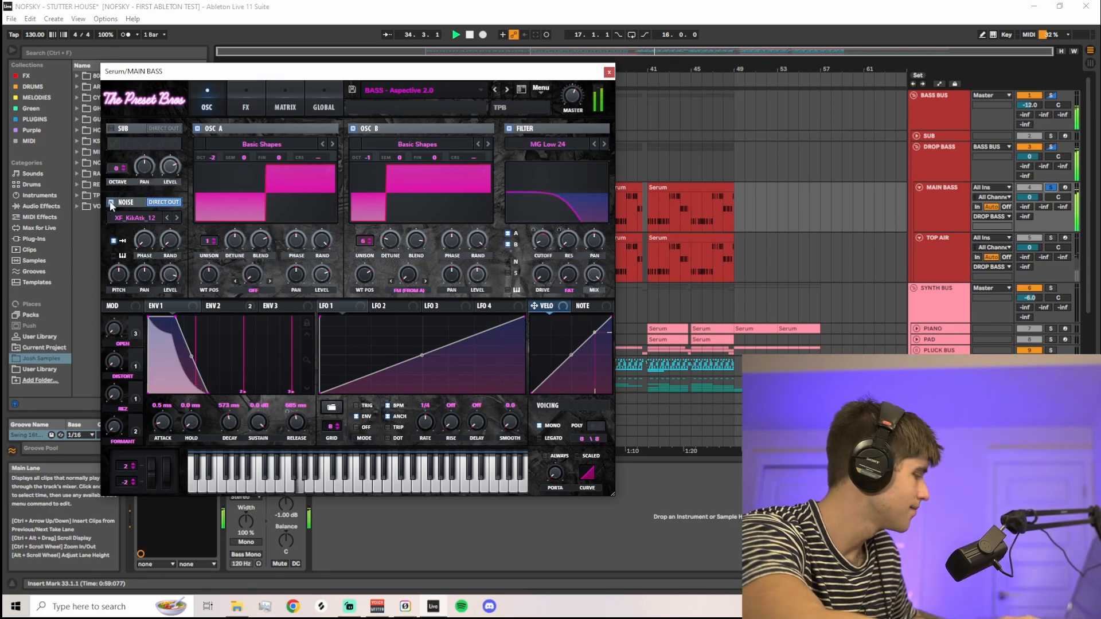
{"action": "key", "text": "space"}
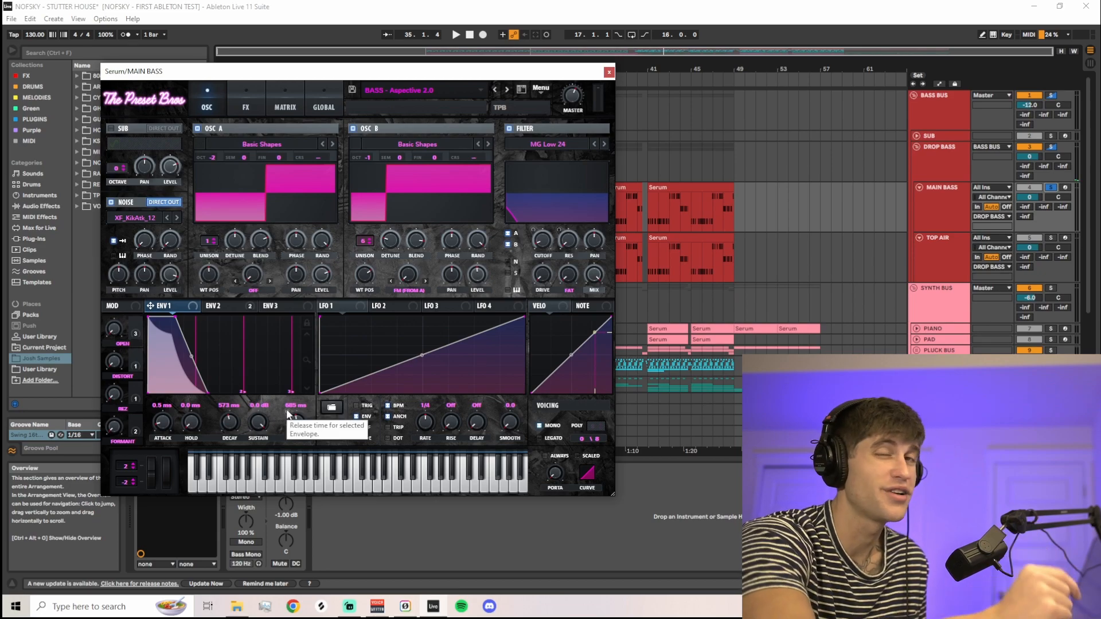
Examine Envelope 2's modulation of the filter cutoff and the Hyper/Dimension effect's size and mix.
{"action": "left_click", "coordinate": [225, 306]}
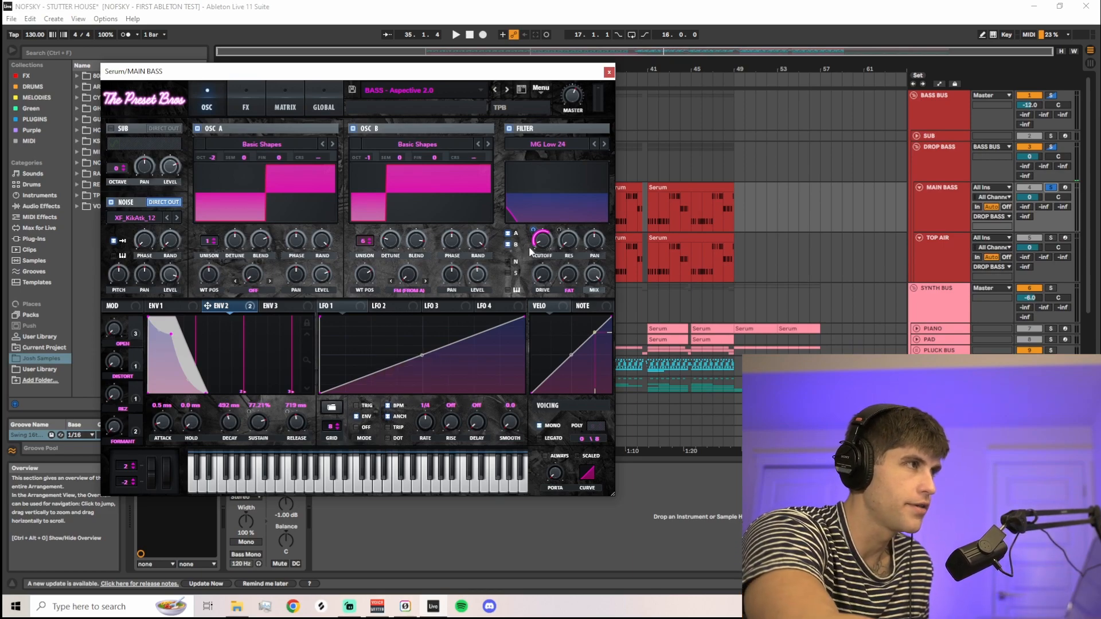
{"action": "mouse_move", "coordinate": [530, 227]}
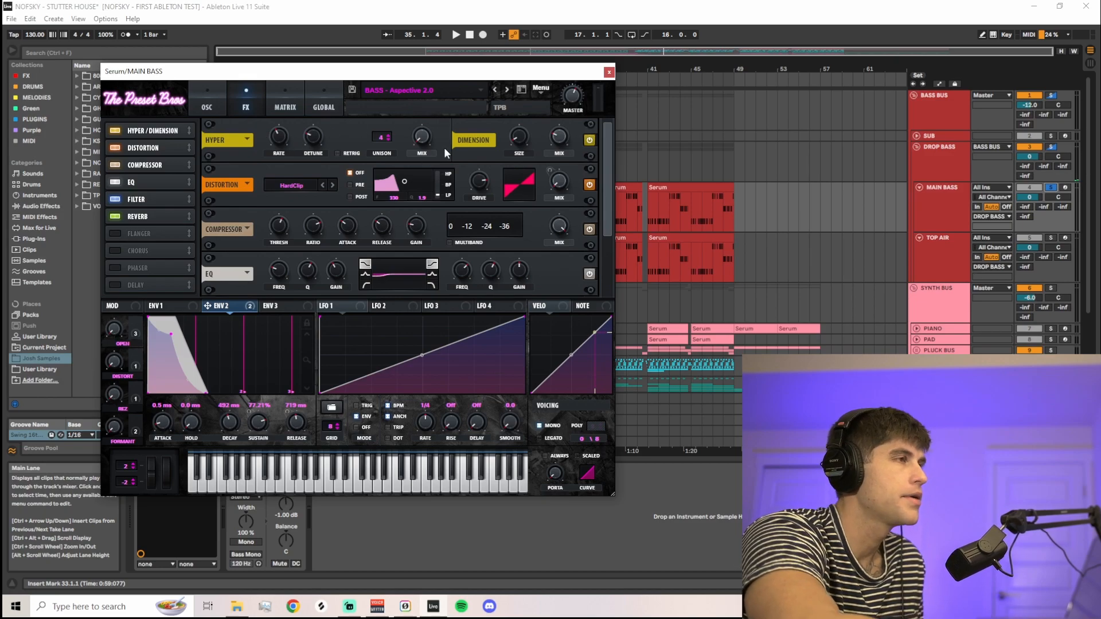
{"action": "mouse_move", "coordinate": [521, 140]}
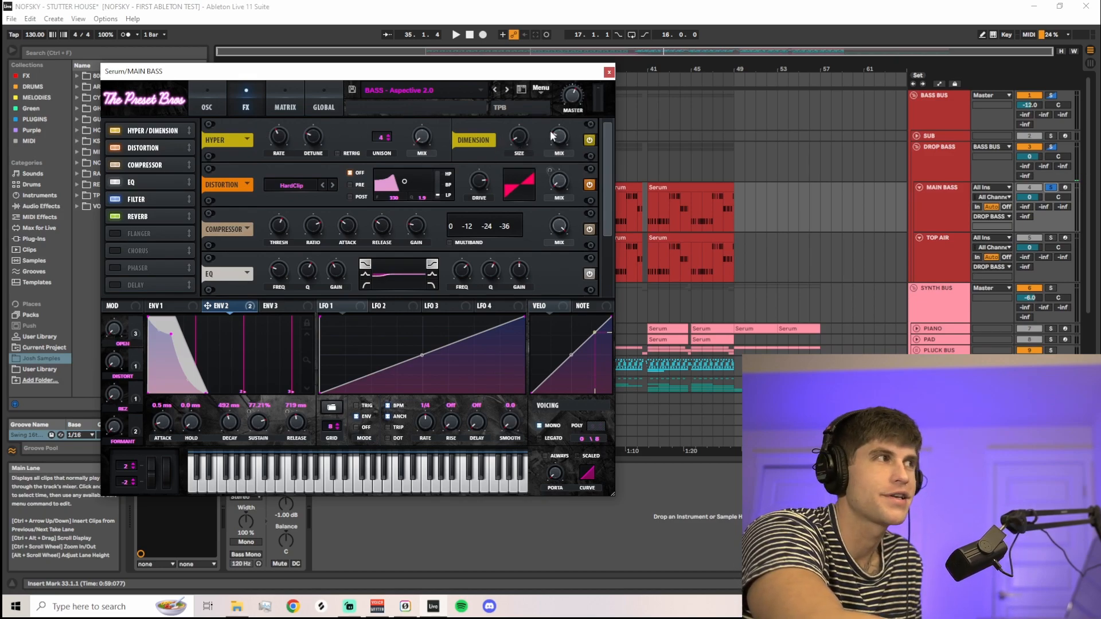
{"action": "mouse_move", "coordinate": [560, 138]}
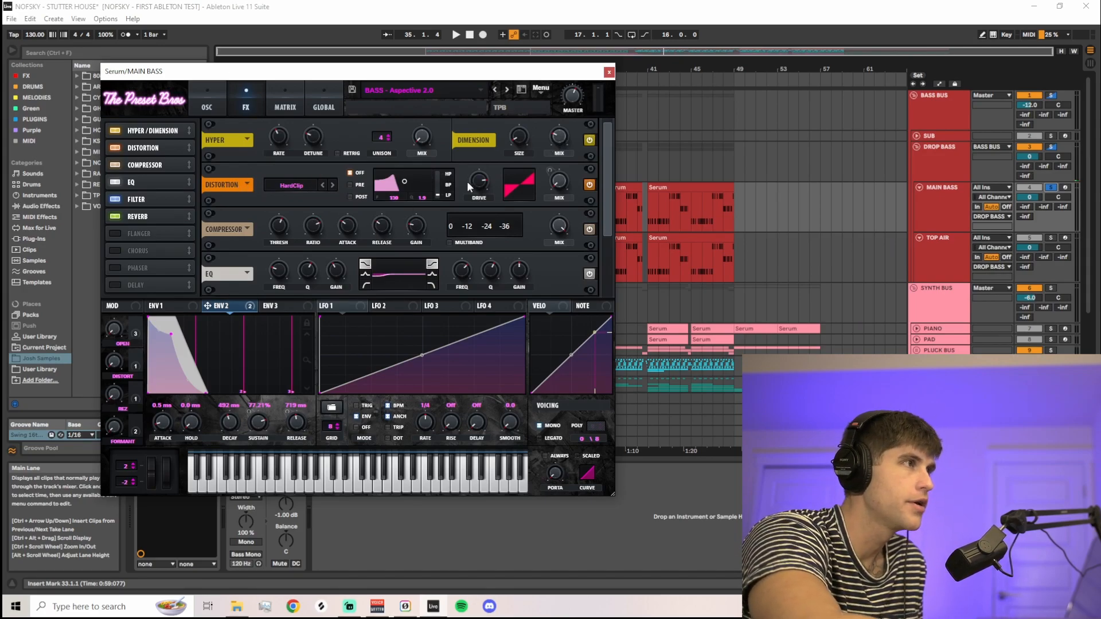
Check the distortion's drive and mix, leave its Distort macro at 0%, and disable the distortion at the end of the effects chain.
{"action": "mouse_move", "coordinate": [475, 184]}
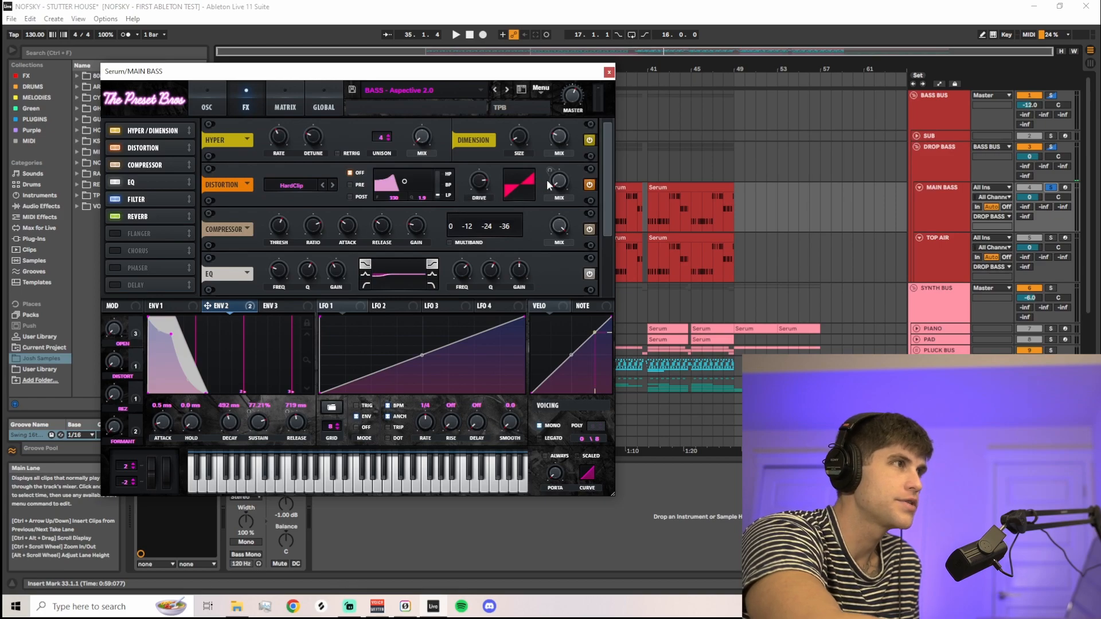
{"action": "mouse_move", "coordinate": [555, 181]}
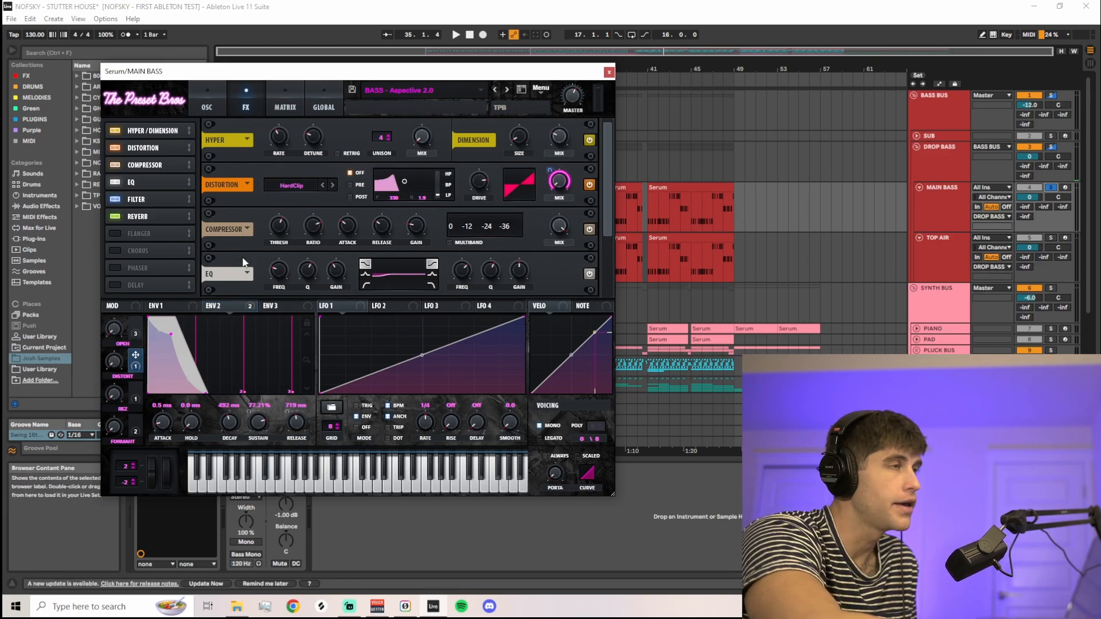
{"action": "left_click_drag", "start_coordinate": [121, 375], "coordinate": [142, 263]}
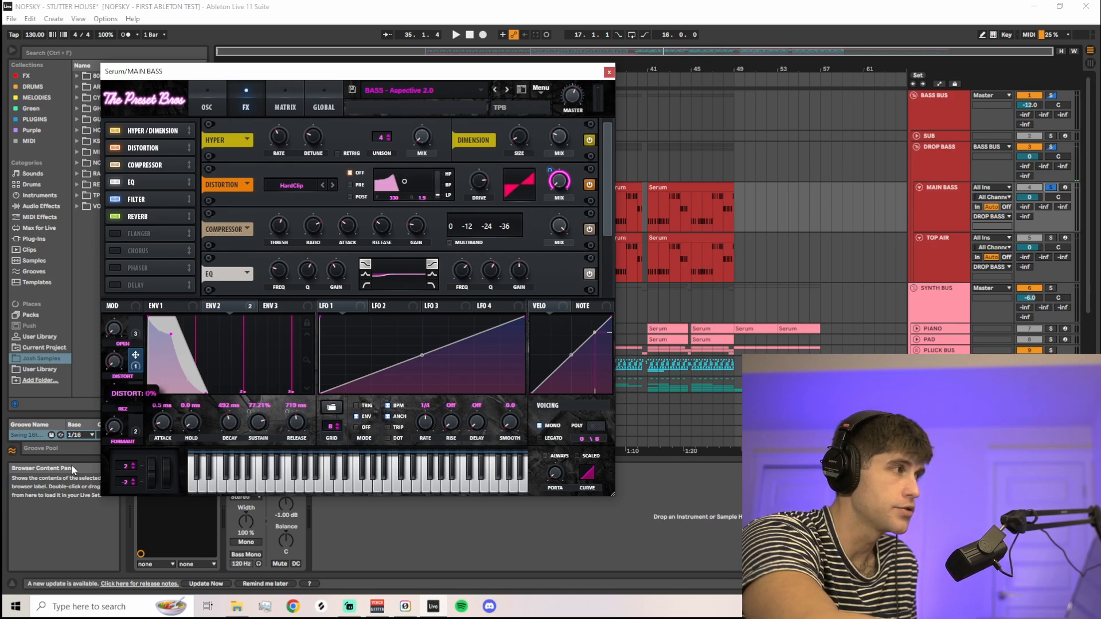
{"action": "left_click", "coordinate": [121, 149]}
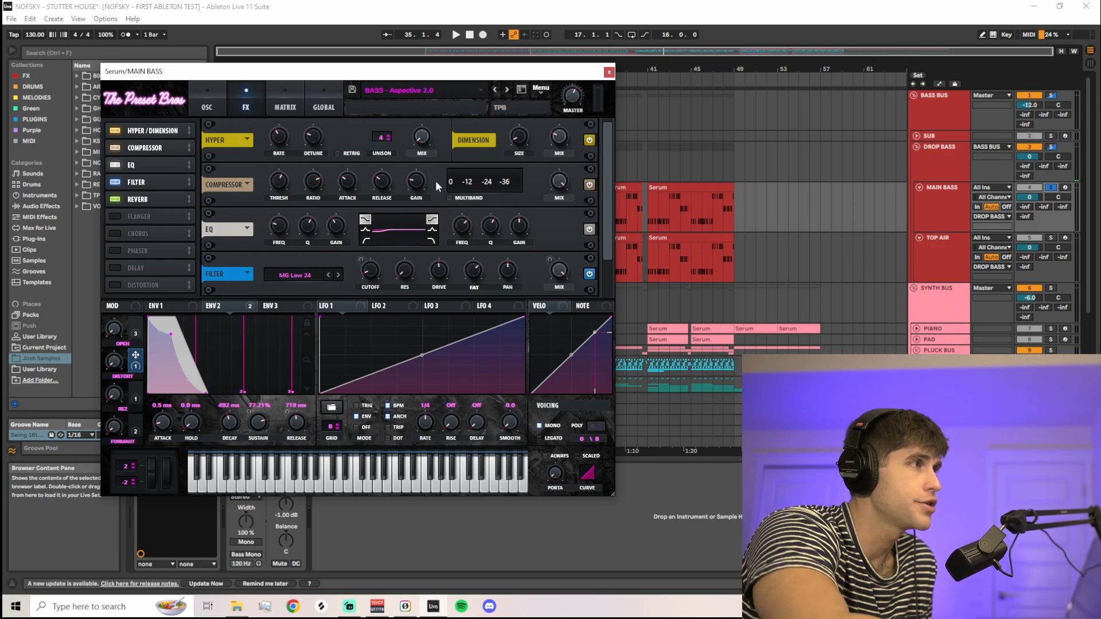
Examine the compressor, EQ and MG Low 24 filter settings in the effects chain, including the cutoff's envelope modulation.
{"action": "mouse_move", "coordinate": [411, 183]}
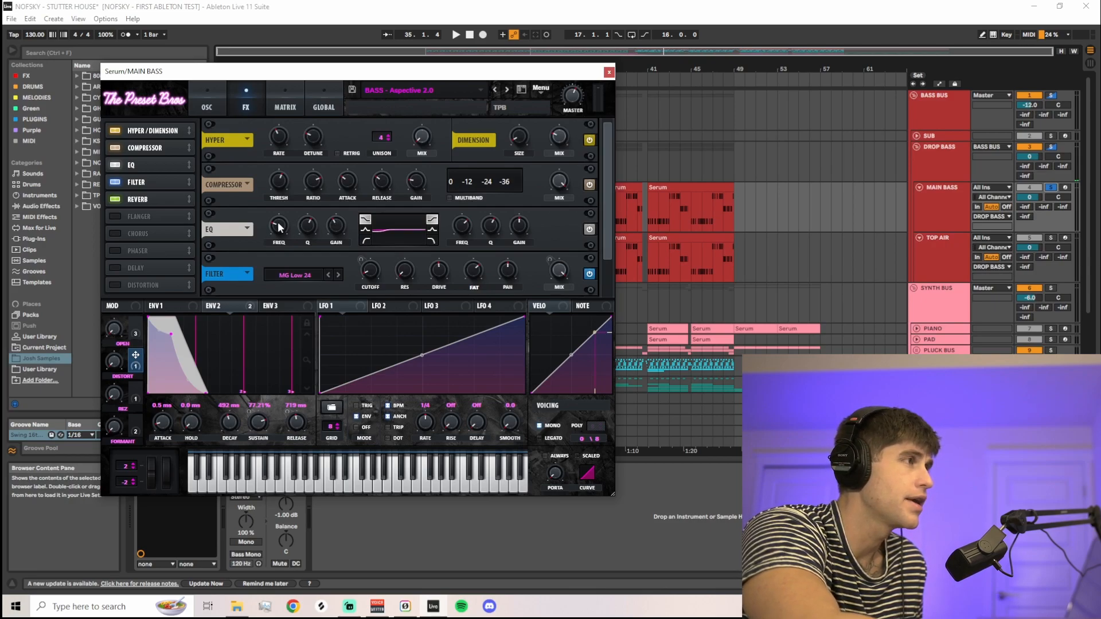
{"action": "mouse_move", "coordinate": [276, 228]}
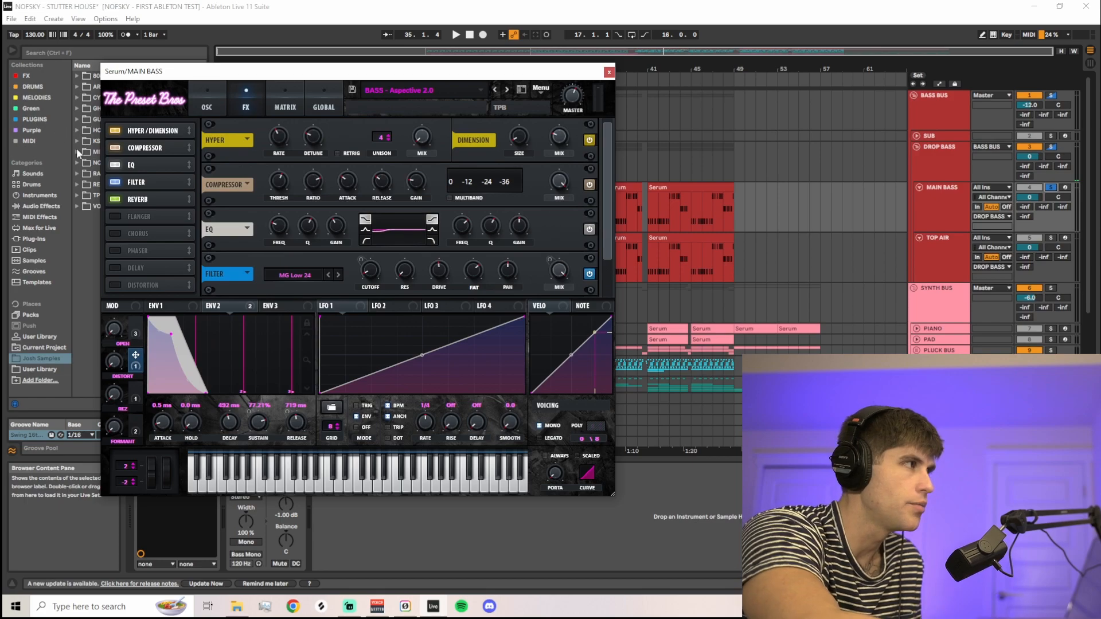
{"action": "scroll", "coordinate": [147, 179], "scroll_direction": "down", "scroll_amount": 1}
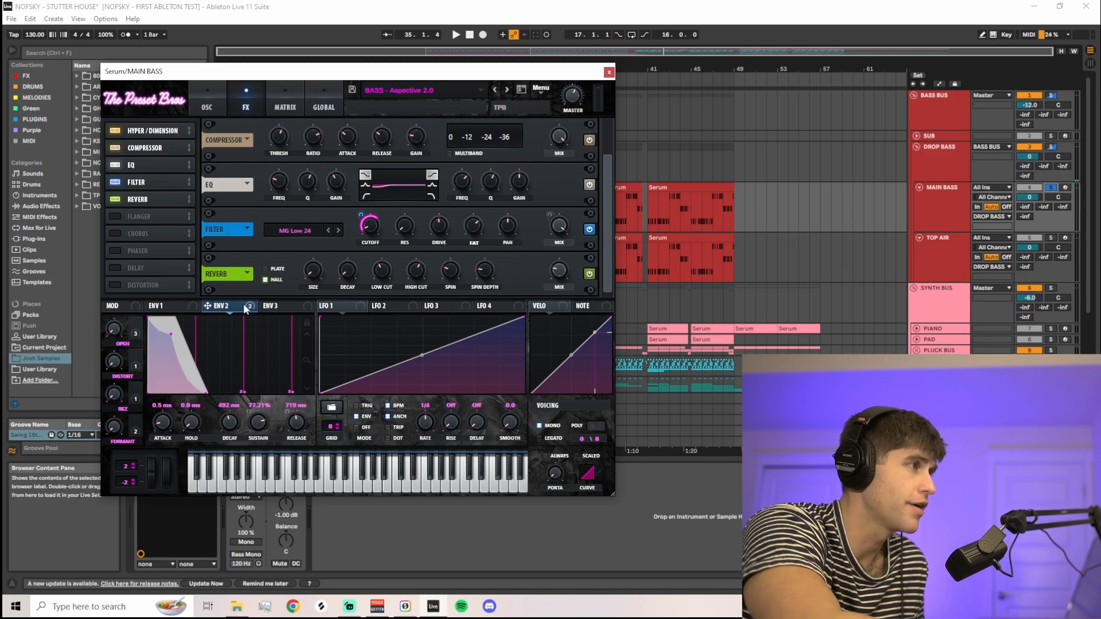
{"action": "mouse_move", "coordinate": [362, 219]}
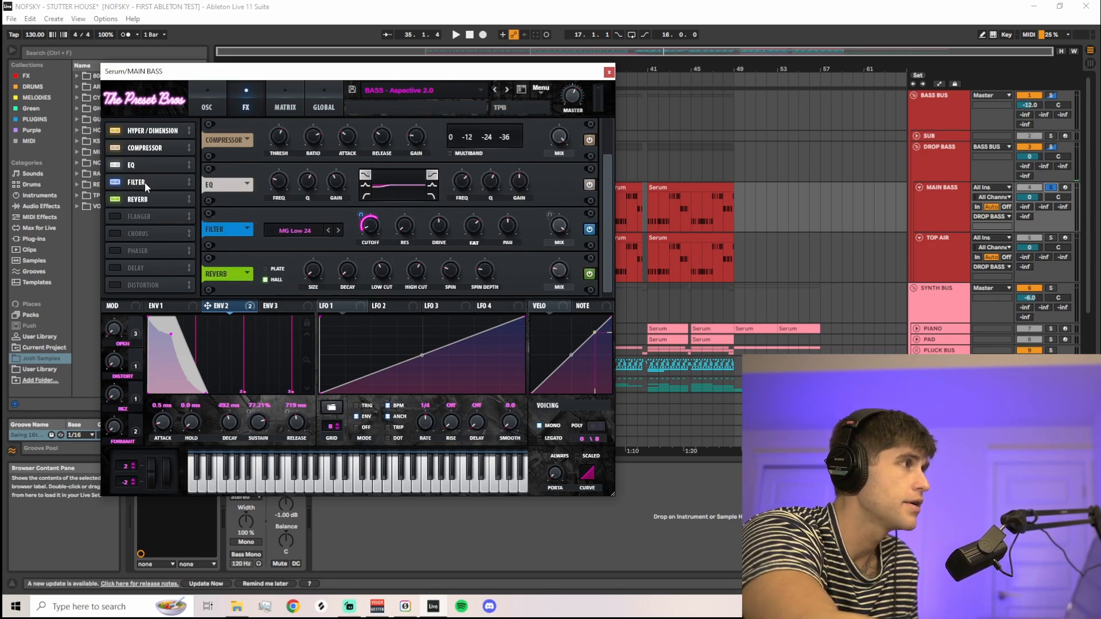
Enable the distortion between the compressor and EQ with a higher mix, and bypass the filter effect.
{"action": "left_click", "coordinate": [115, 286]}
{"action": "left_click_drag", "start_coordinate": [137, 285], "coordinate": [153, 165]}
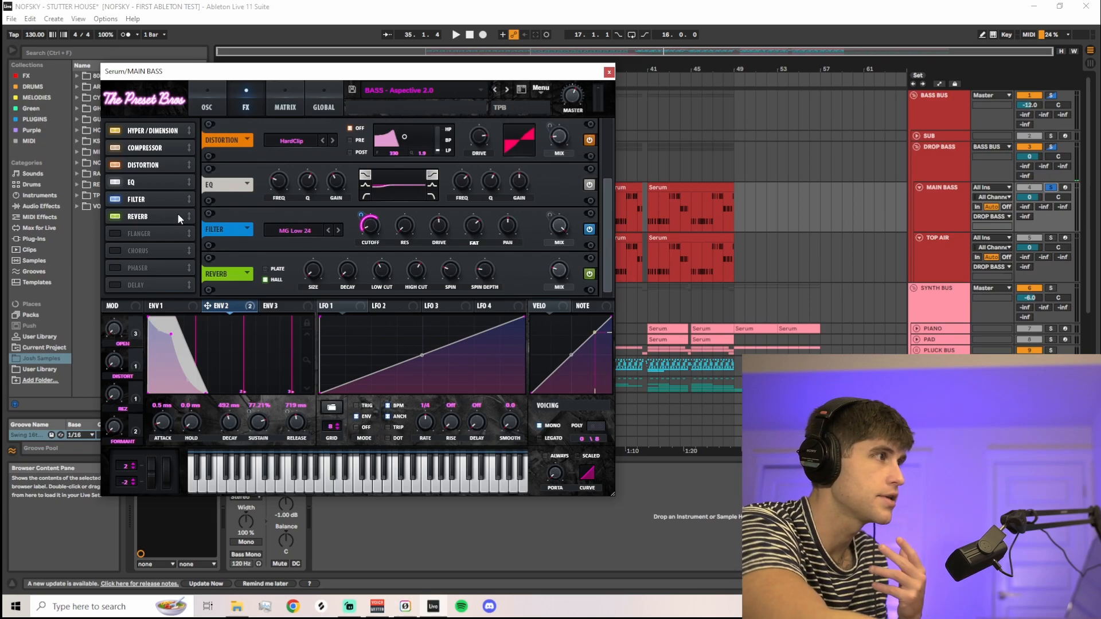
{"action": "left_click", "coordinate": [115, 199]}
{"action": "left_click_drag", "start_coordinate": [561, 179], "coordinate": [577, 118]}
Audition the distorted bass without the filter effect, and play it again with the filter re-enabled.
{"action": "key", "text": "space"}
{"action": "key", "text": "space"}
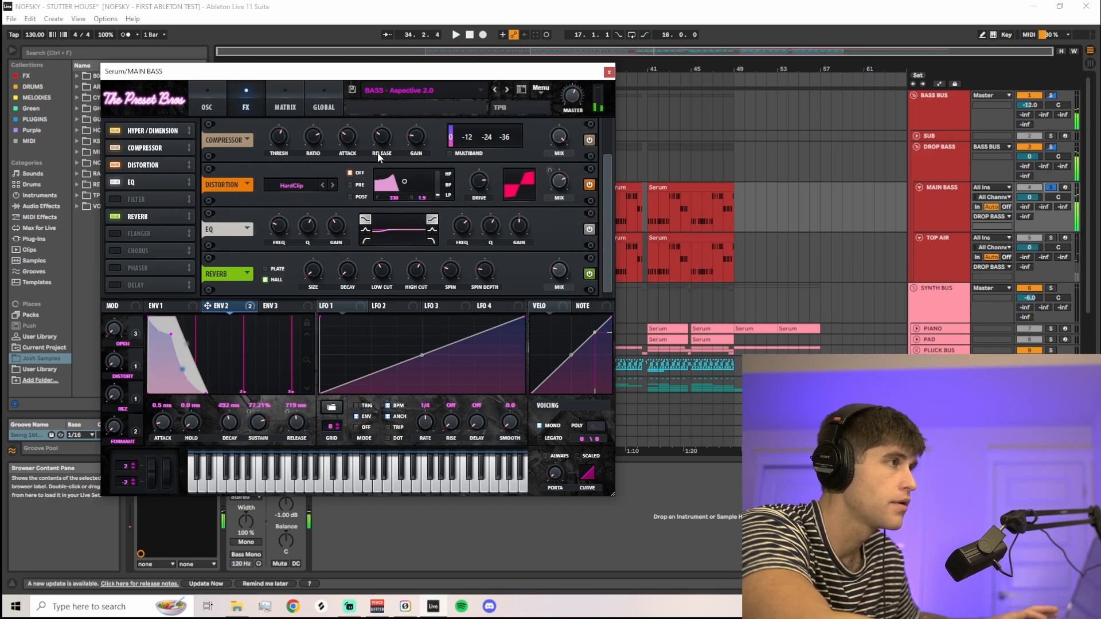
{"action": "left_click", "coordinate": [115, 197]}
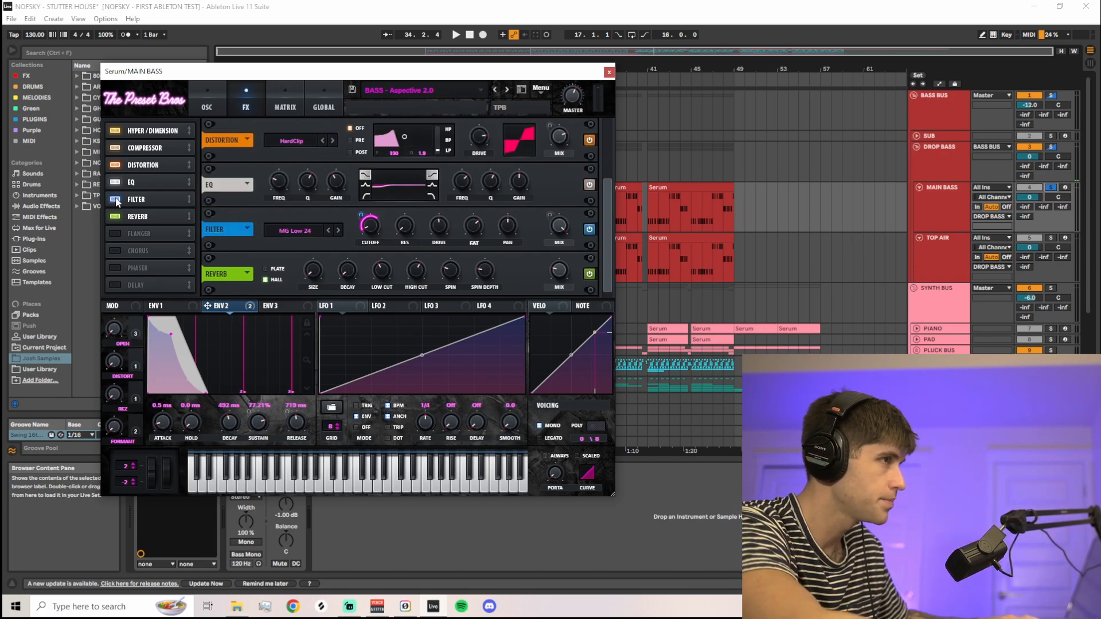
{"action": "key", "text": "space"}
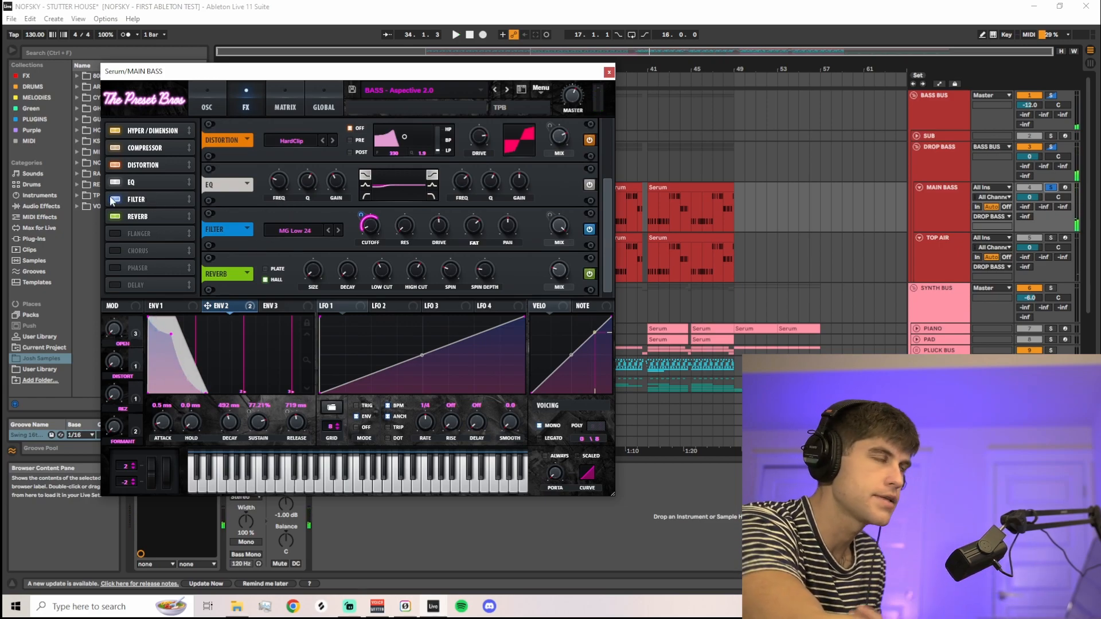
Put the distortion back among the disabled effects and audition the bass with the filter effect off and back on.
{"action": "left_click_drag", "start_coordinate": [115, 163], "coordinate": [157, 282]}
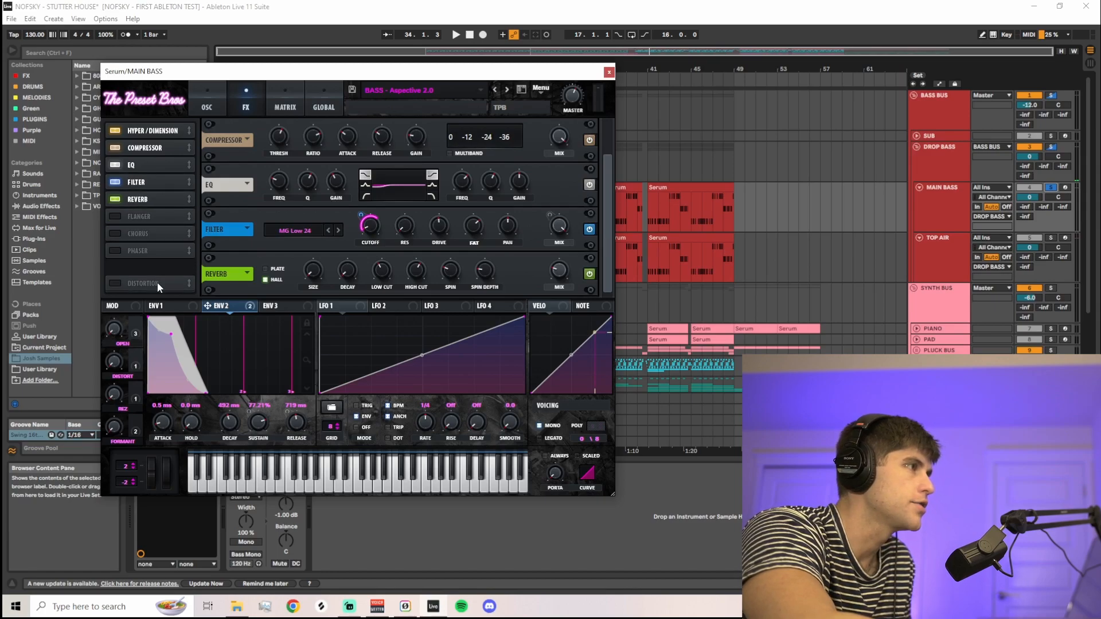
{"action": "left_click", "coordinate": [115, 183]}
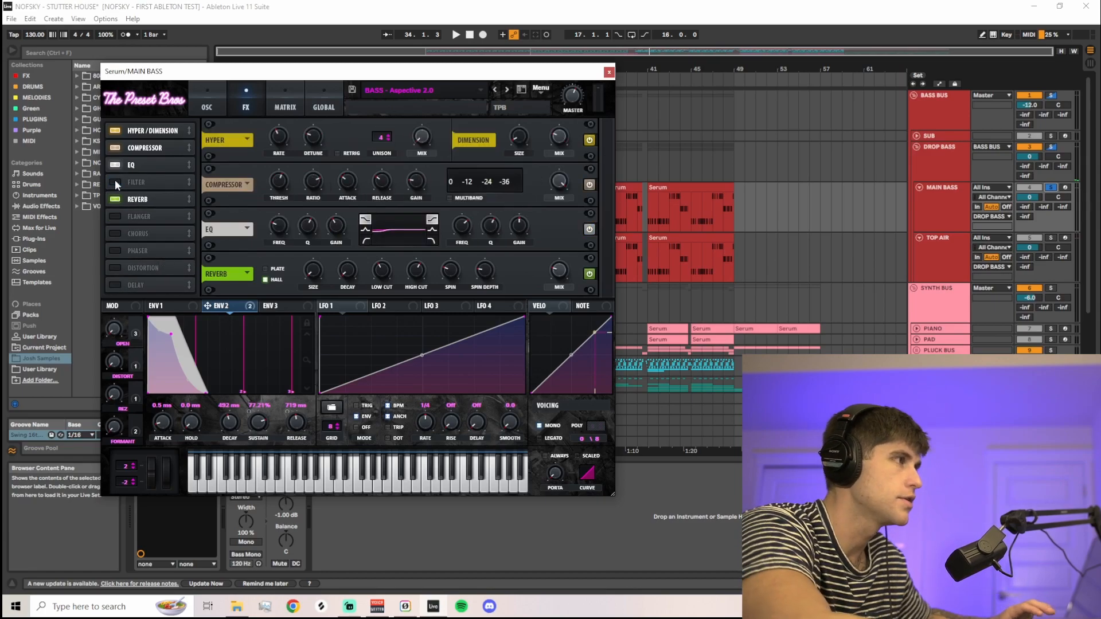
{"action": "key", "text": "space"}
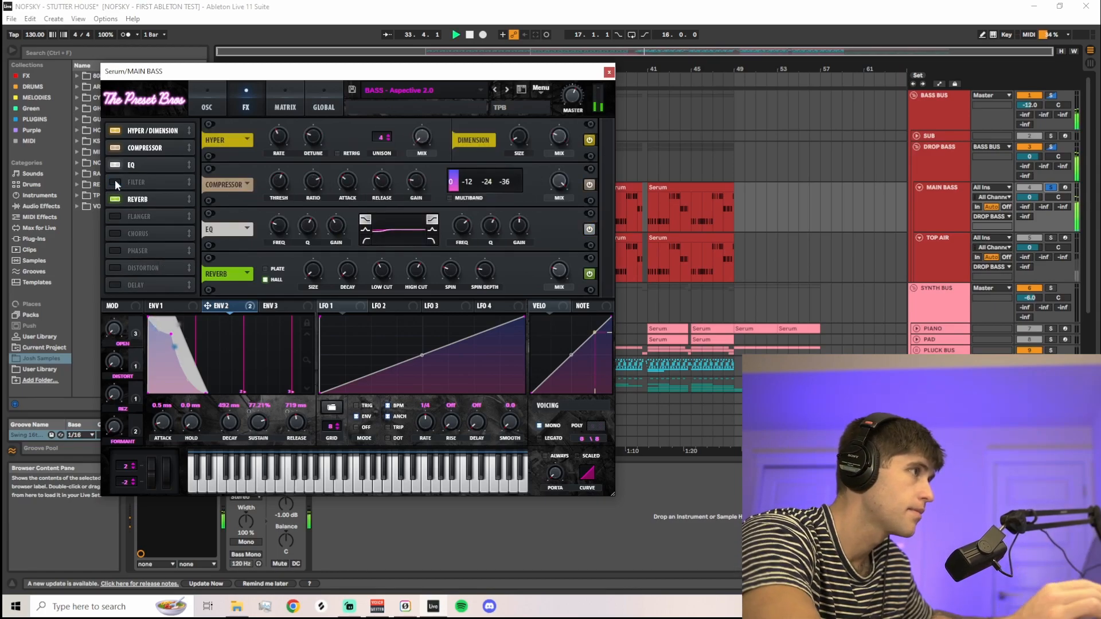
{"action": "key", "text": "space"}
{"action": "left_click", "coordinate": [115, 183]}
{"action": "key", "text": "space"}
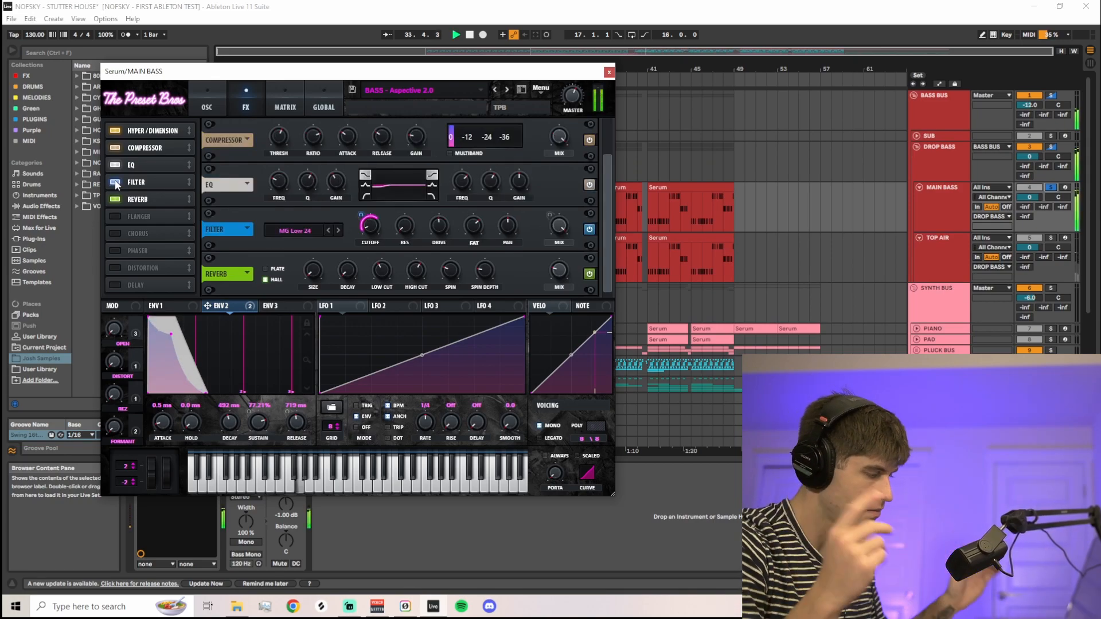
{"action": "key", "text": "space"}
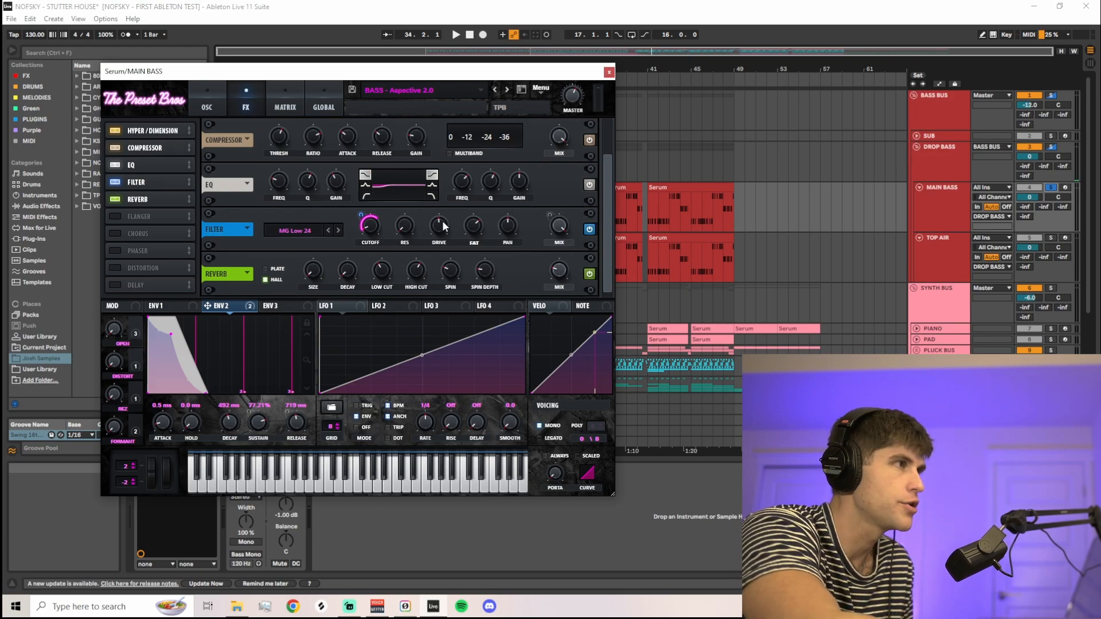
{"action": "mouse_move", "coordinate": [440, 229]}
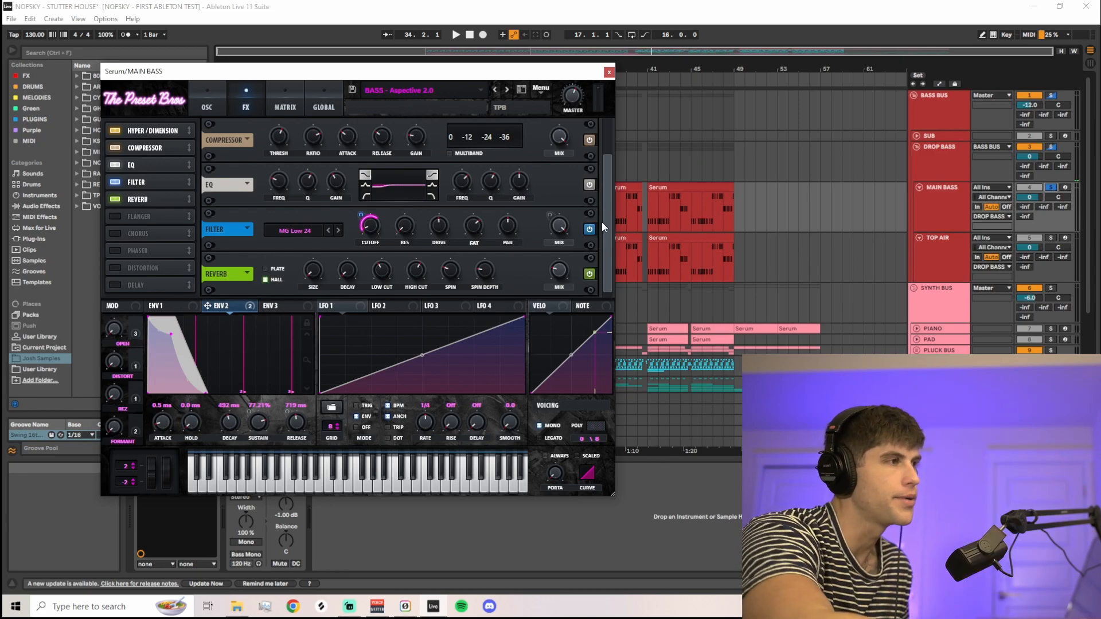
Close the MAIN BASS synth, solo the TOP AIR track, and open its Serum instrument to inspect the filter cutoff.
{"action": "left_click", "coordinate": [224, 98]}
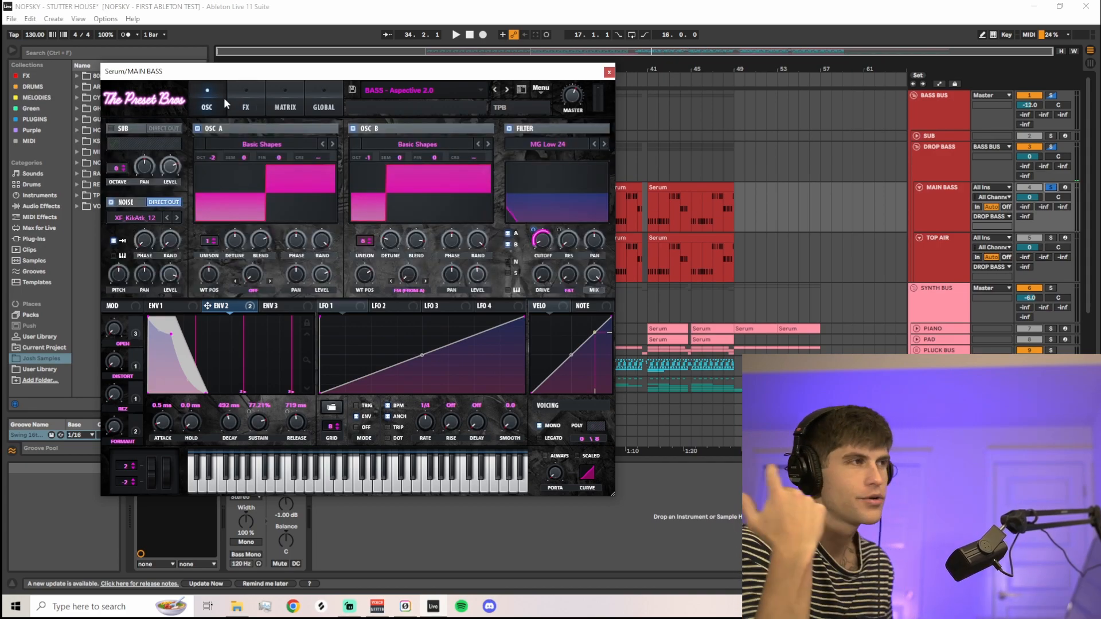
{"action": "left_click", "coordinate": [609, 72]}
{"action": "left_click", "coordinate": [957, 267]}
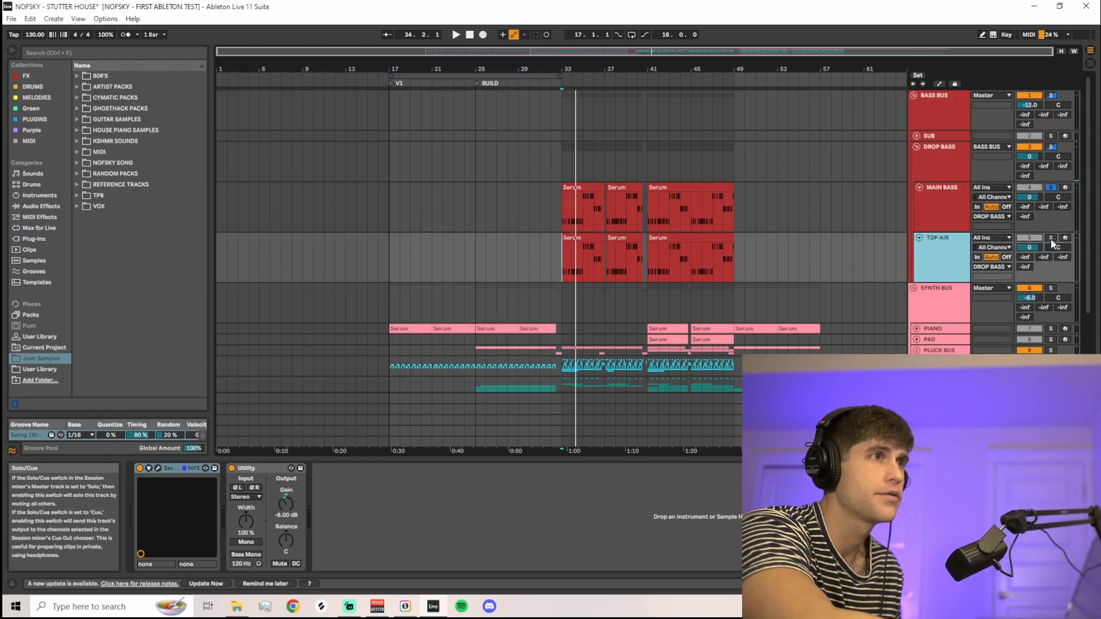
{"action": "left_click", "coordinate": [158, 468]}
{"action": "left_click_drag", "start_coordinate": [282, 70], "coordinate": [418, 74]}
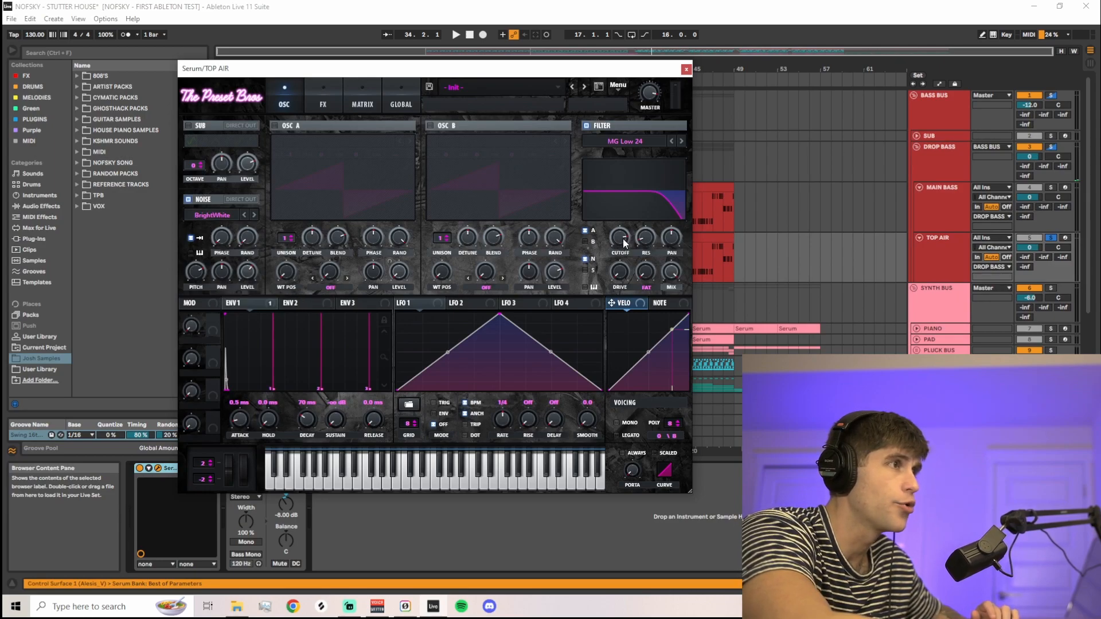
{"action": "mouse_move", "coordinate": [618, 237]}
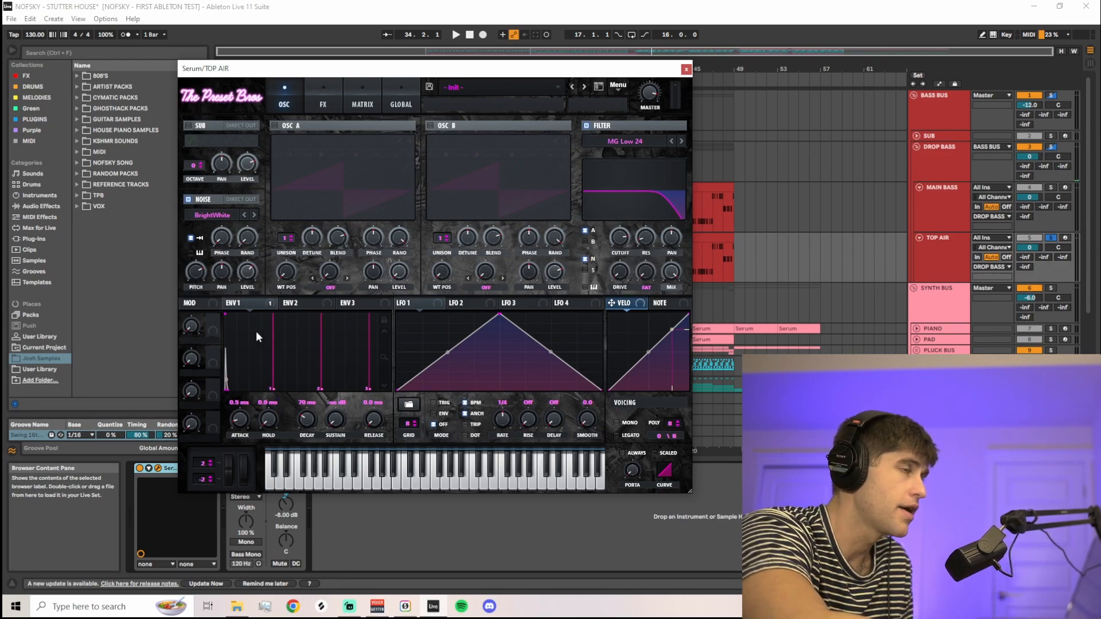
Inspect the TOP AIR synth's effects chain with its hyper/dimension and multiband compressor, and close the instrument.
{"action": "left_click", "coordinate": [322, 97]}
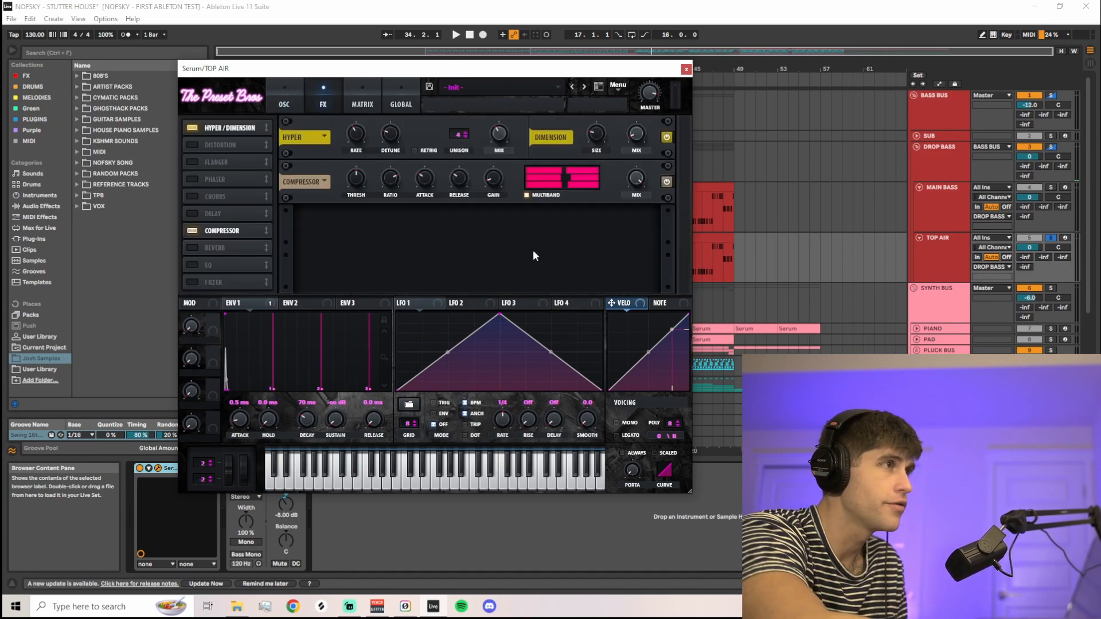
{"action": "left_click", "coordinate": [686, 69]}
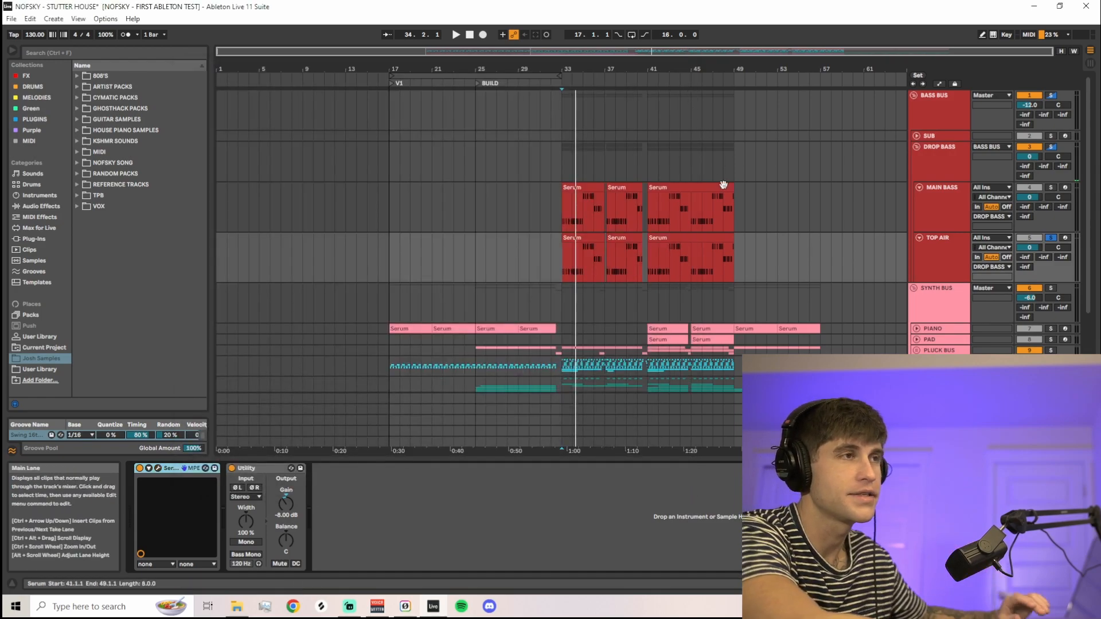
Solo the DROP BASS group and audition the bass from the start of the drop with TOP AIR muted and unmuted.
{"action": "left_click", "coordinate": [1050, 148]}
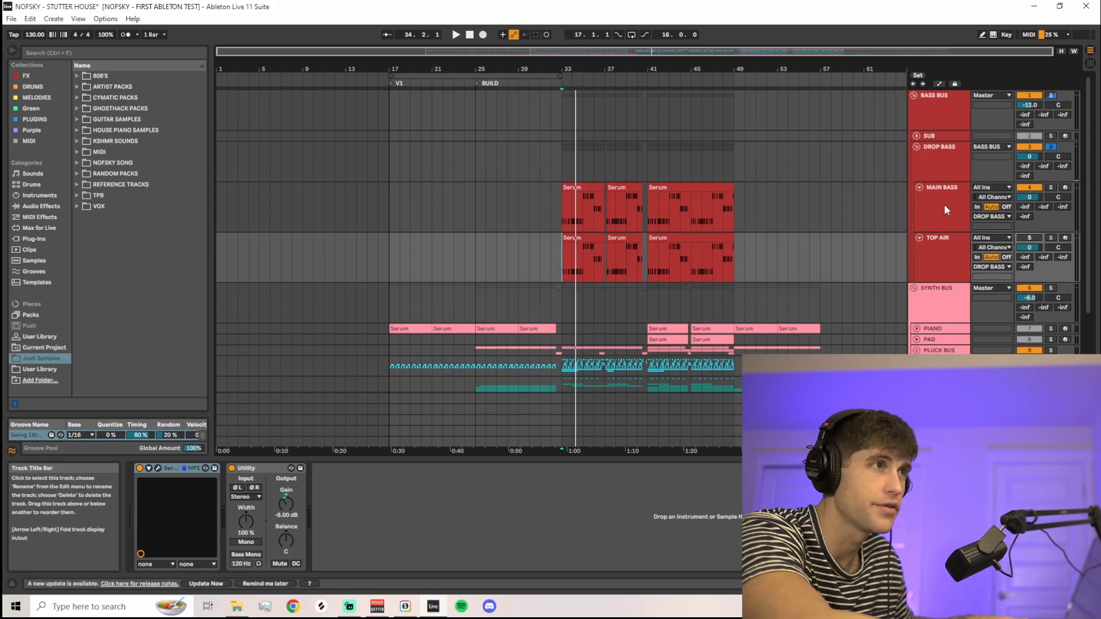
{"action": "key", "text": "space"}
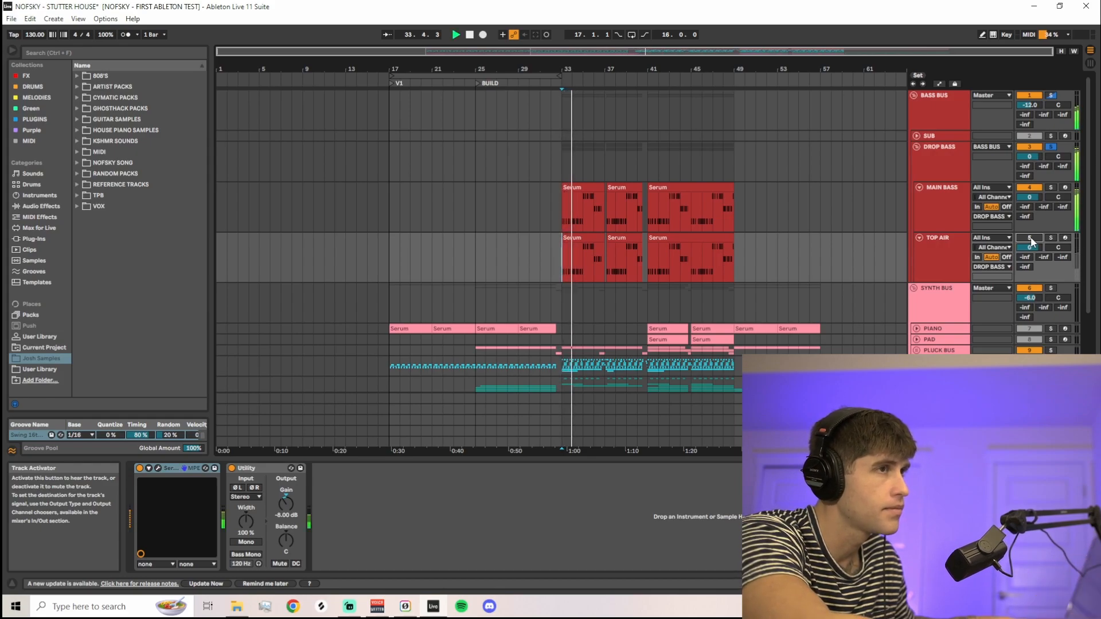
{"action": "key", "text": "space"}
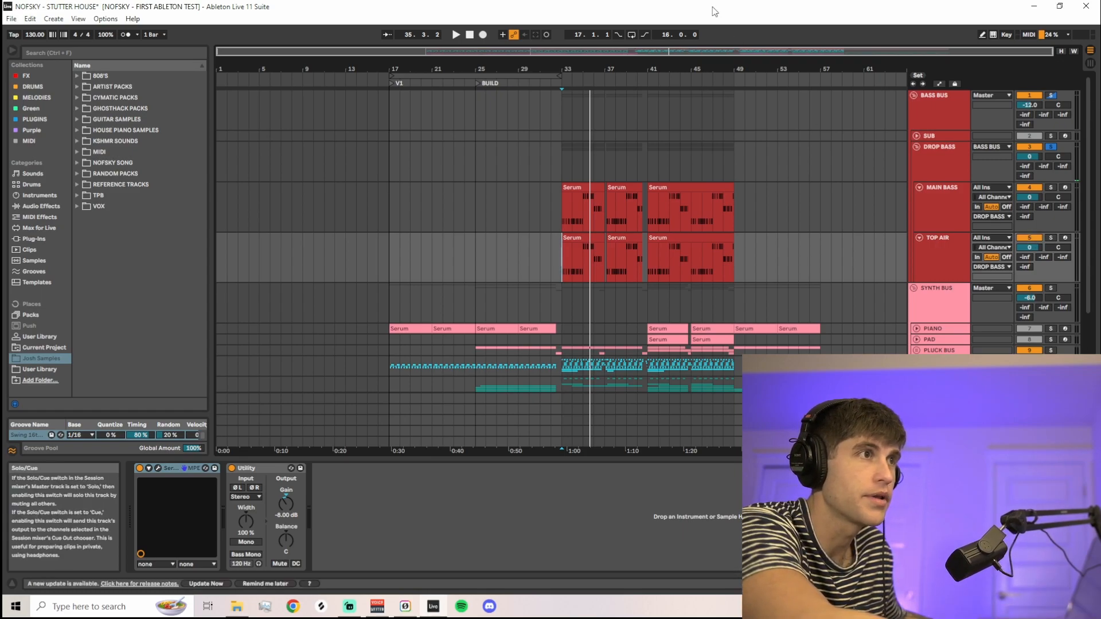
{"action": "key", "text": "space"}
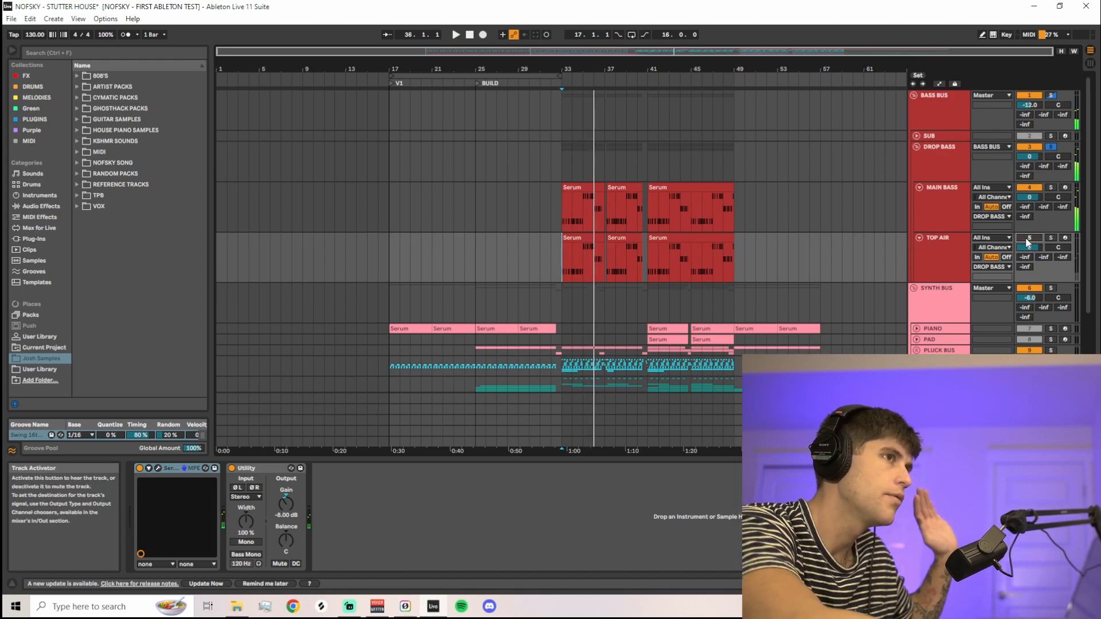
{"action": "key", "text": "space"}
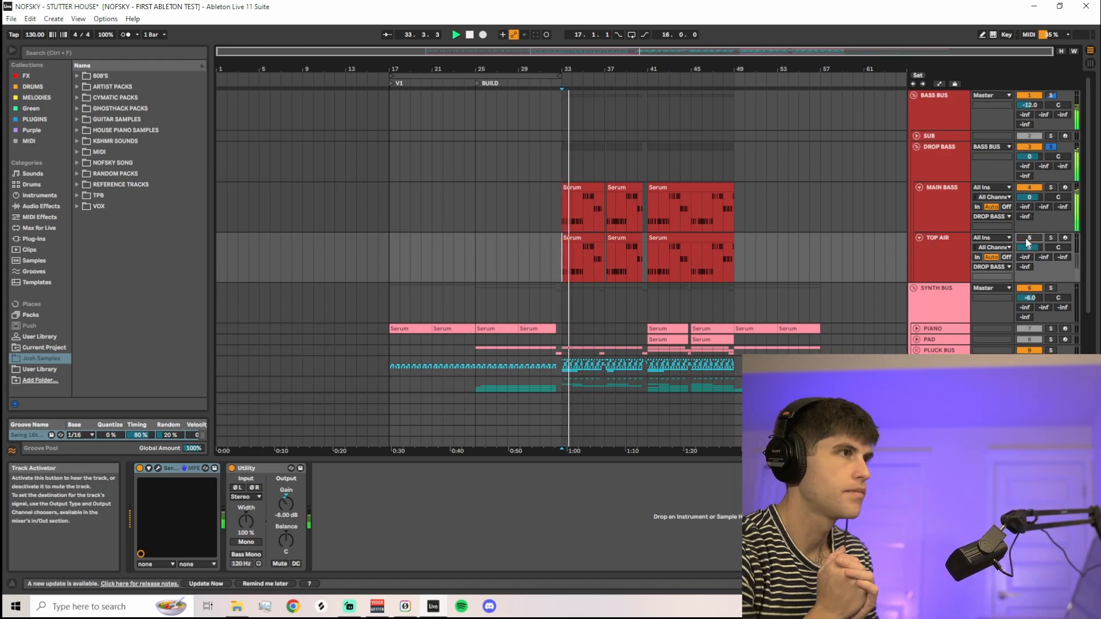